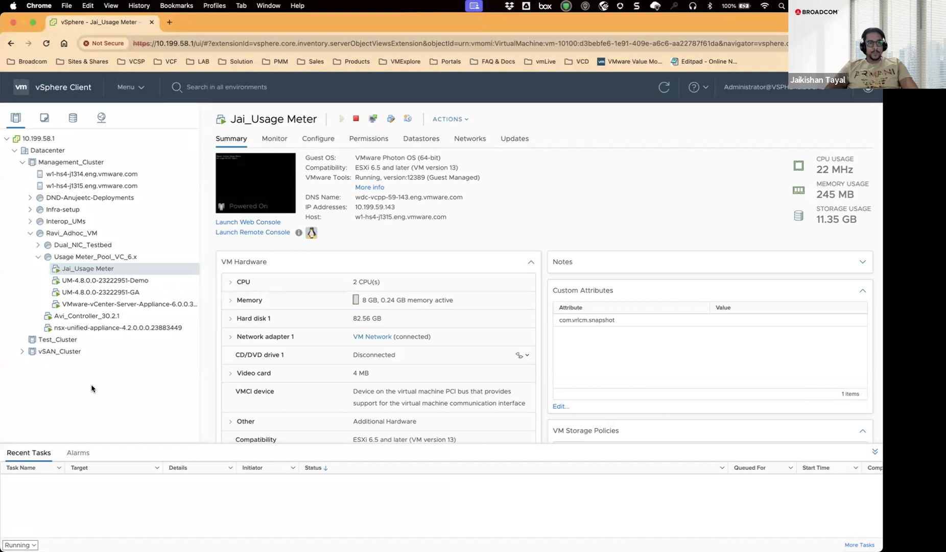
# Start an OVF template deployment in the Usage Meter_Pool_VC_6.x resource pool from the remote URL of vCloud-Usage-Meter-Agent-4.8.0.0-23222951.ovf.
pyautogui.click(114, 258)
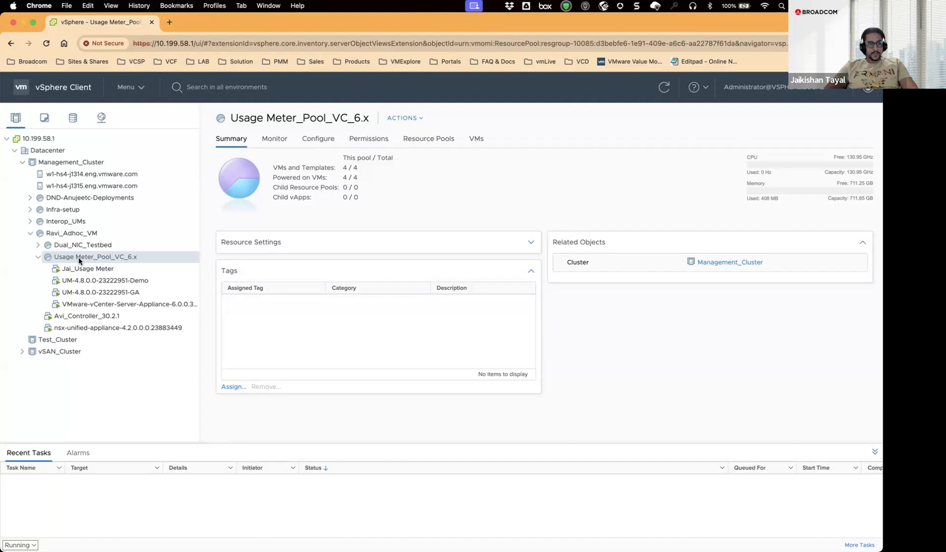
pyautogui.rightClick(83, 257)
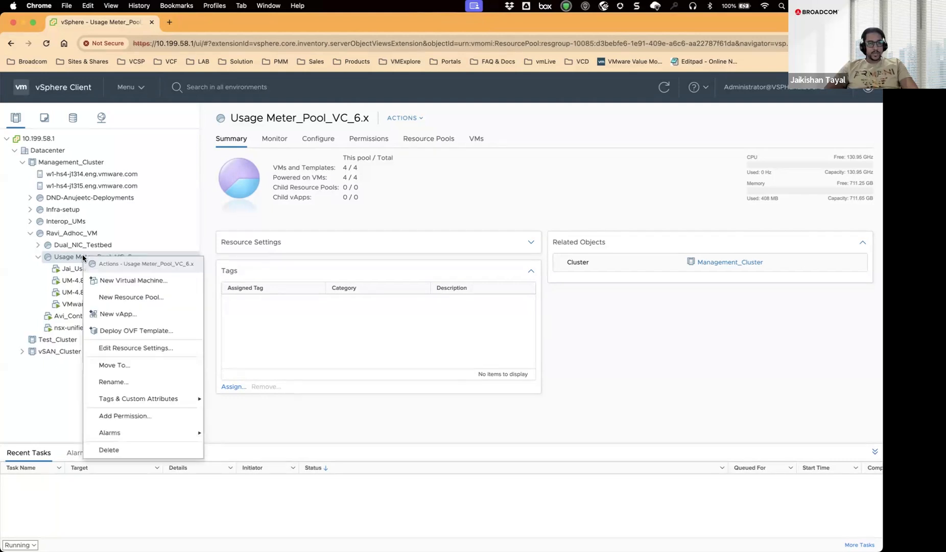
pyautogui.click(127, 331)
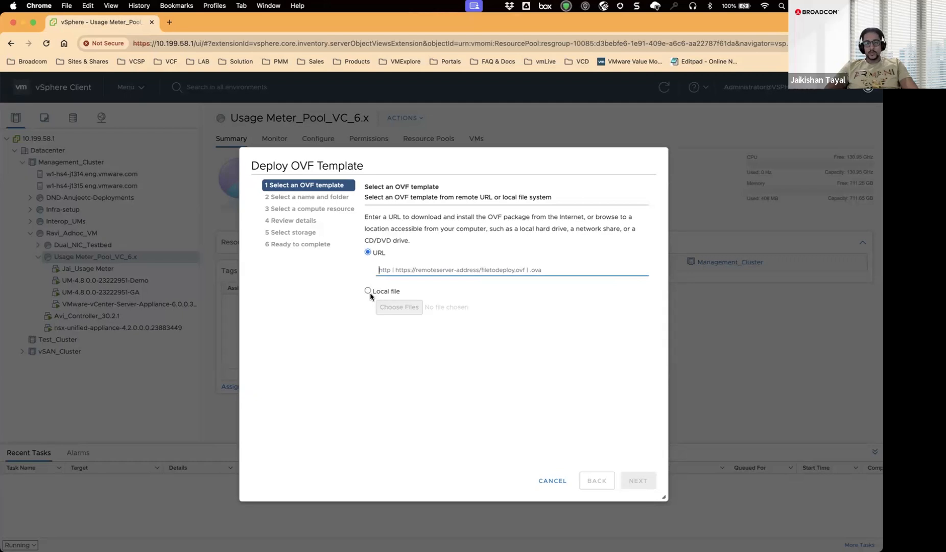
pyautogui.click(368, 290)
pyautogui.click(368, 251)
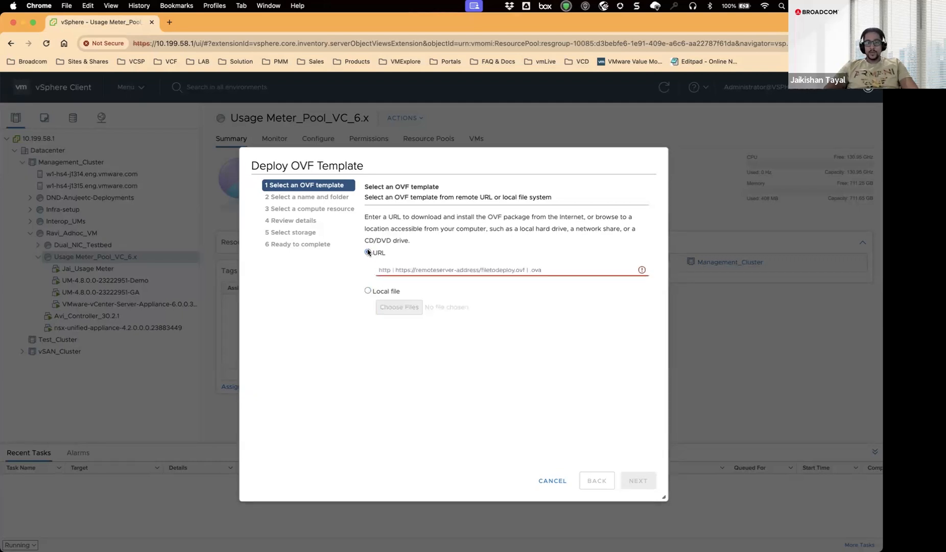
pyautogui.click(394, 269)
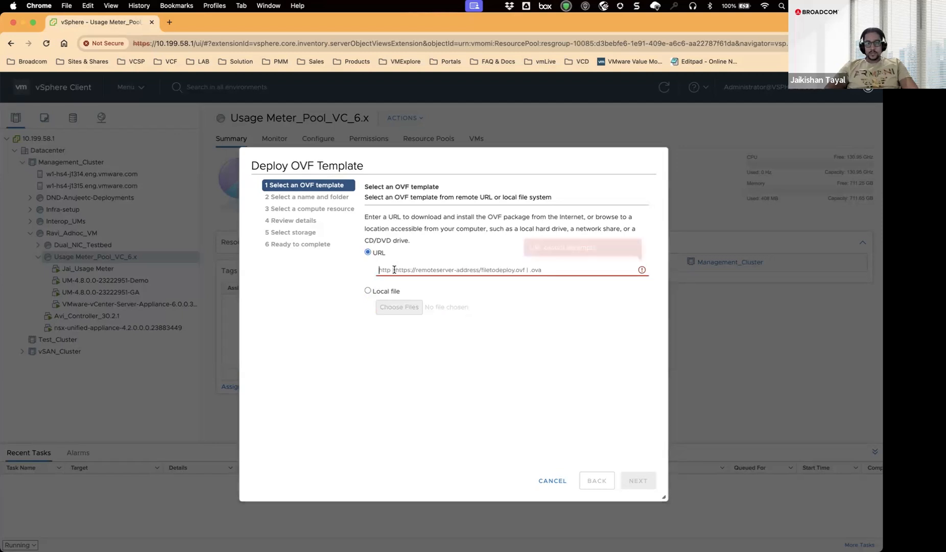
pyautogui.press('super+v')
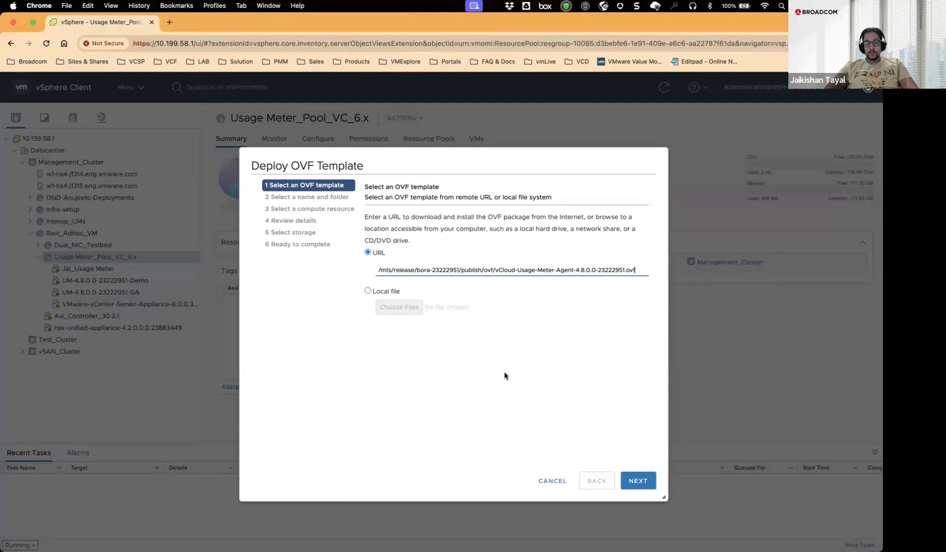
pyautogui.click(646, 481)
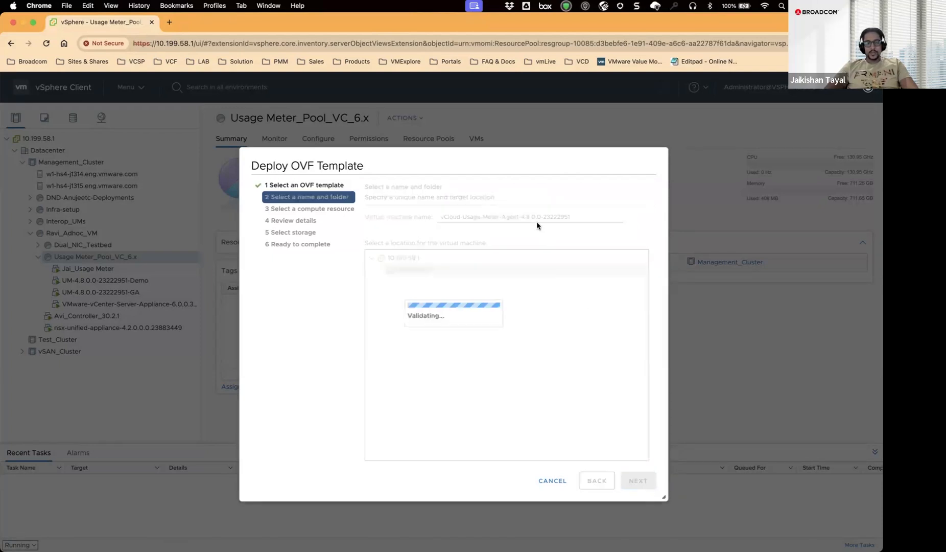
# Name the virtual machine Jai_UM4.8 under Datacenter and accept Usage Meter_Pool_VC_6.x as its compute resource.
pyautogui.tripleClick(511, 218)
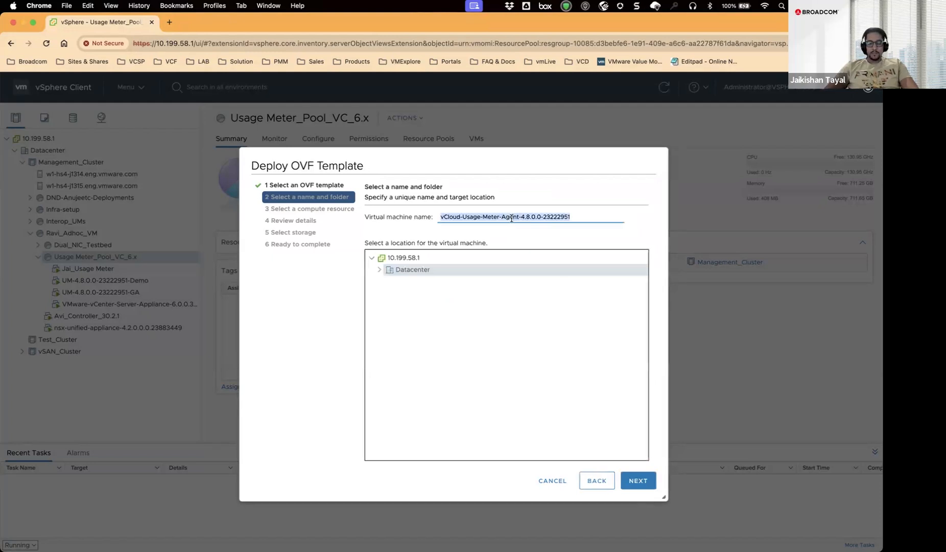
pyautogui.write('Jai_UM4.8')
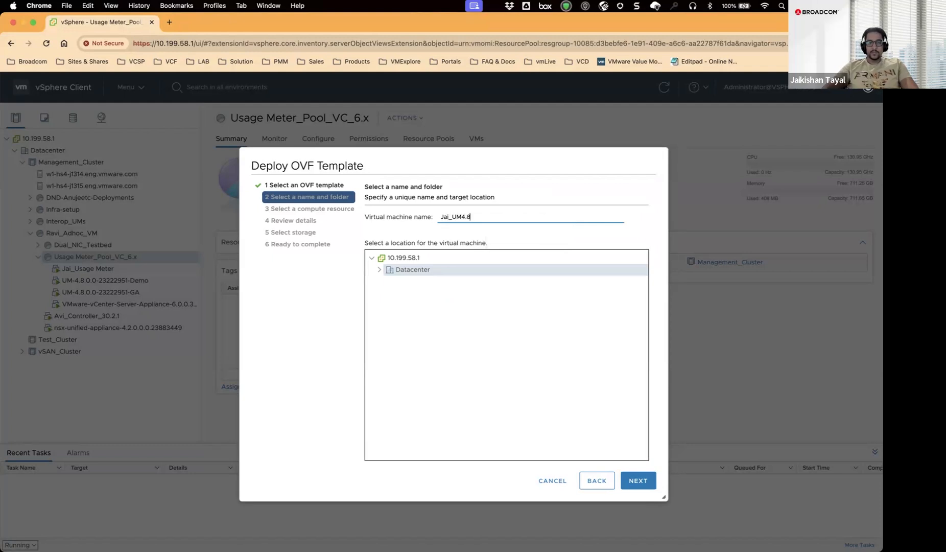
pyautogui.click(643, 482)
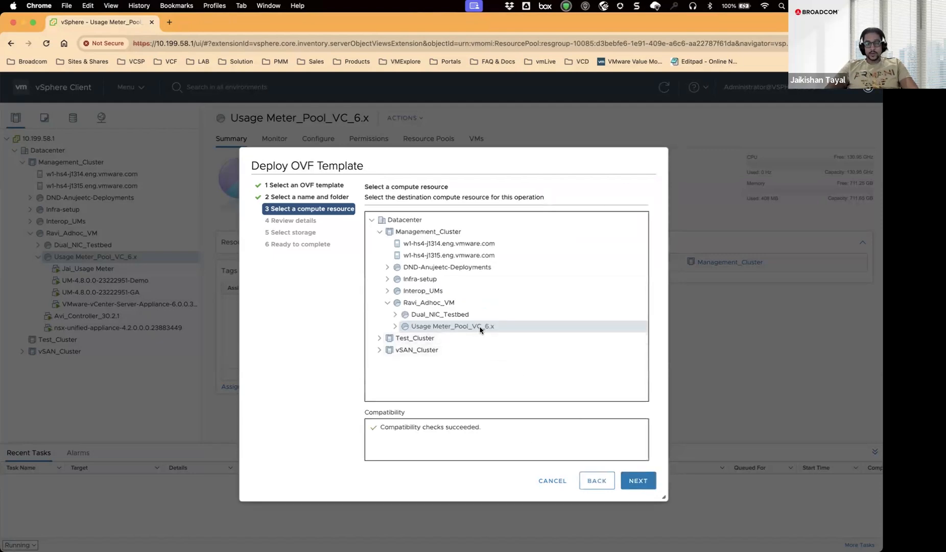
pyautogui.click(637, 481)
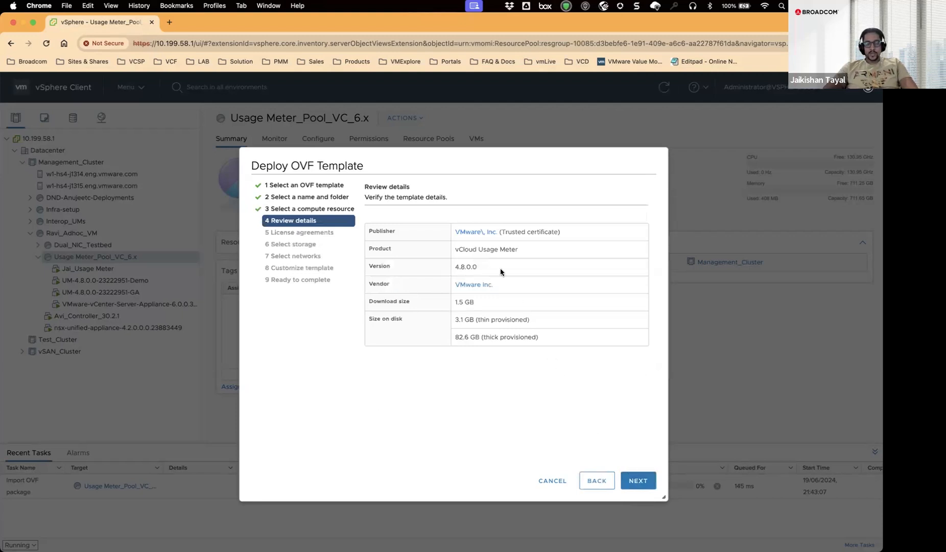
# Review the template's product, version and disk sizes, and accept all license agreements.
pyautogui.moveTo(454, 249); pyautogui.dragTo(518, 251)
pyautogui.moveTo(454, 267); pyautogui.dragTo(482, 266)
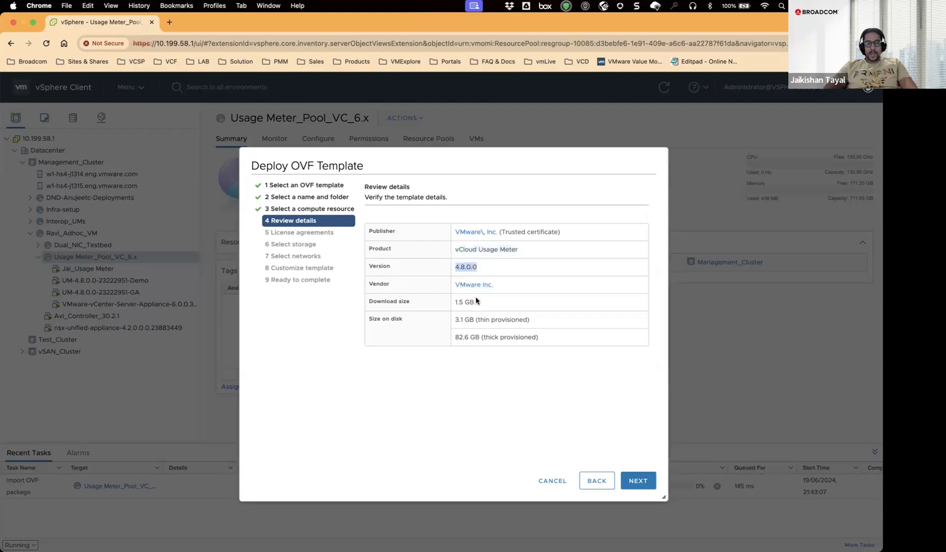
pyautogui.moveTo(481, 320); pyautogui.dragTo(512, 320)
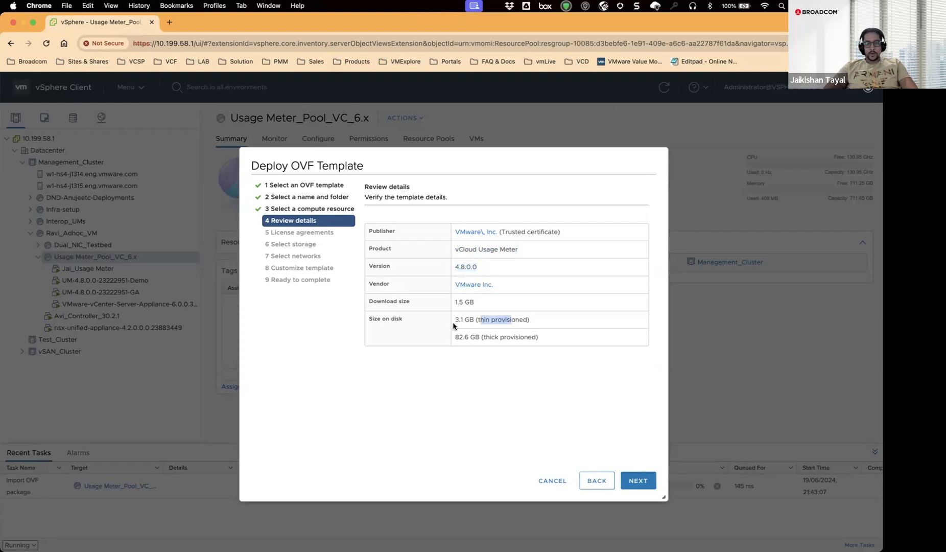
pyautogui.moveTo(455, 320); pyautogui.dragTo(528, 339)
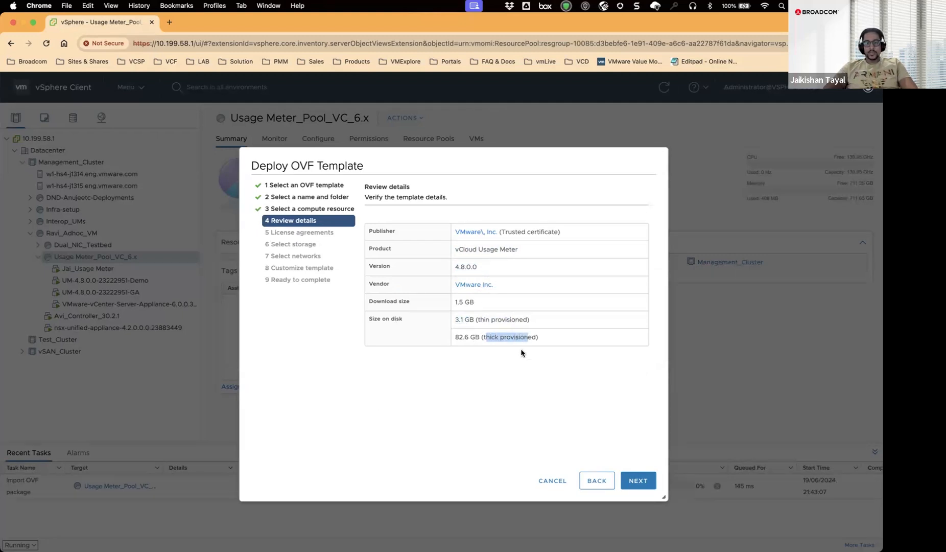
pyautogui.click(639, 483)
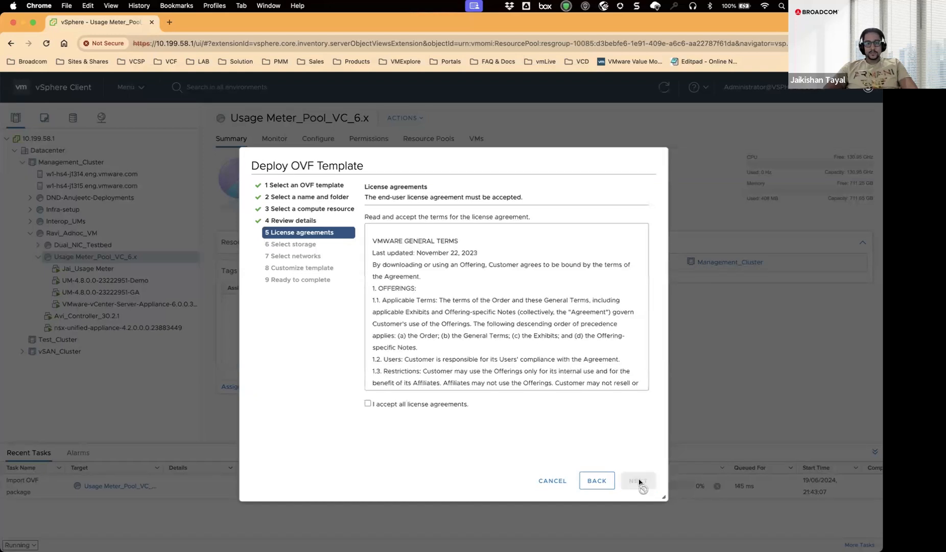
pyautogui.click(375, 406)
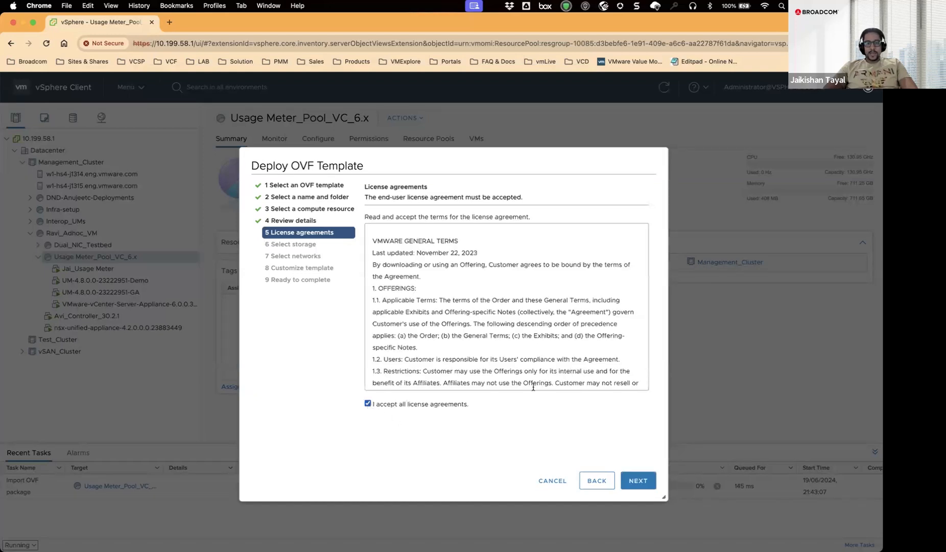
pyautogui.click(637, 481)
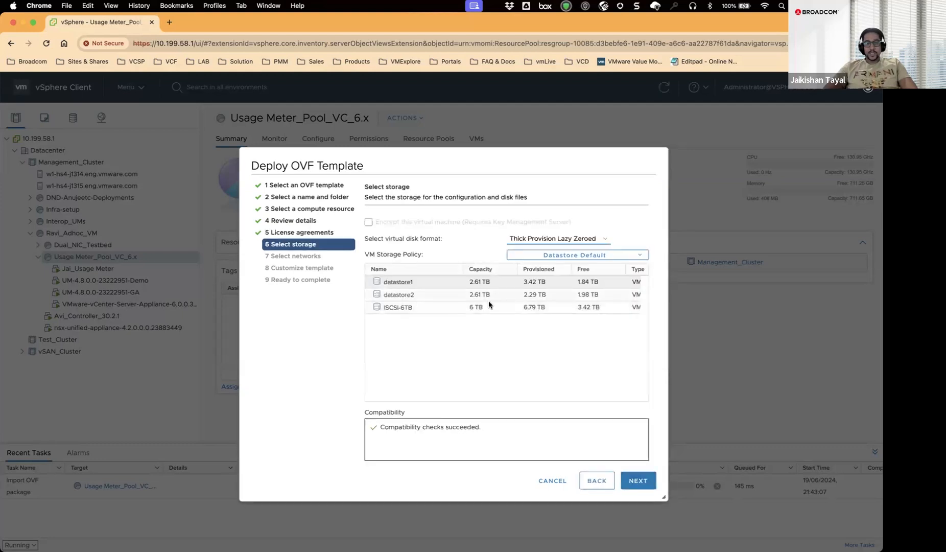
# Store the virtual machine on ISCSI-6TB in Thin Provision format and keep VM Network as the destination network.
pyautogui.click(424, 309)
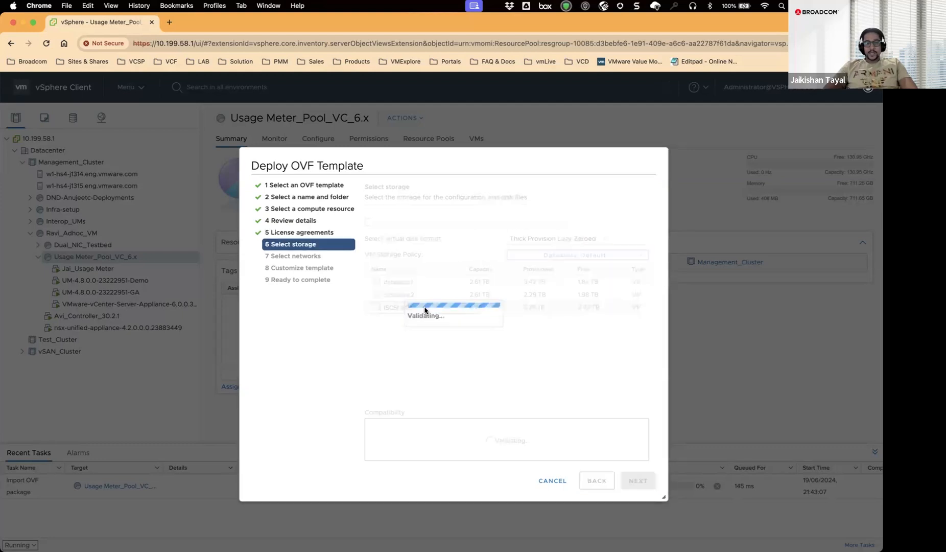
pyautogui.click(558, 238)
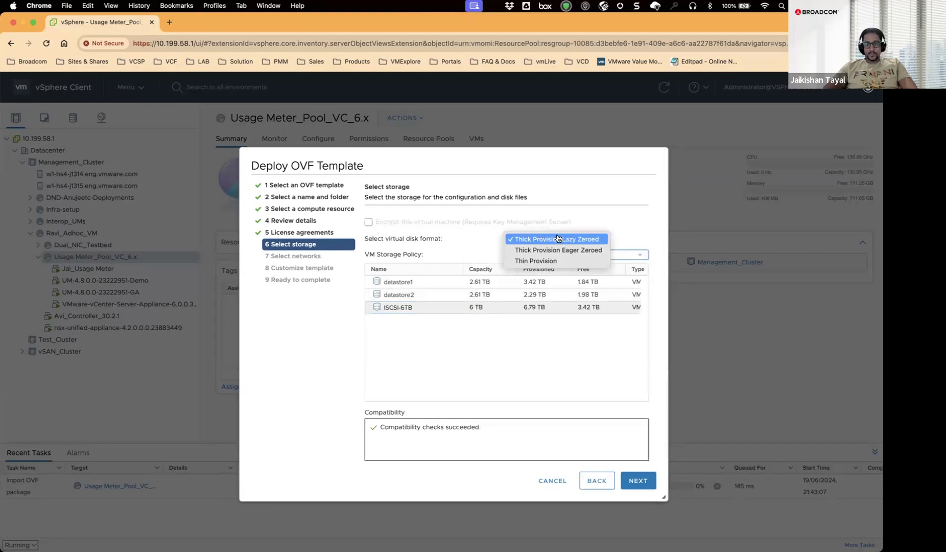
pyautogui.click(530, 261)
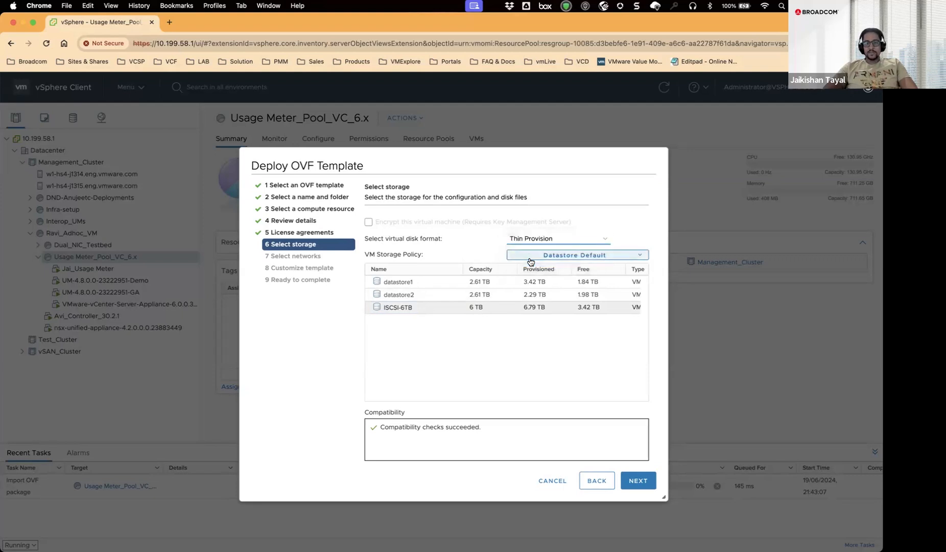
pyautogui.click(636, 480)
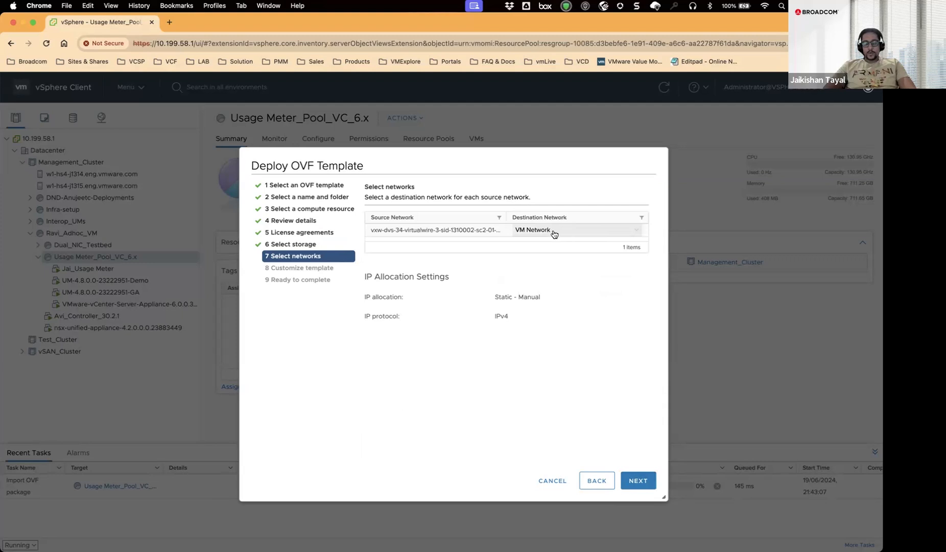
pyautogui.click(638, 481)
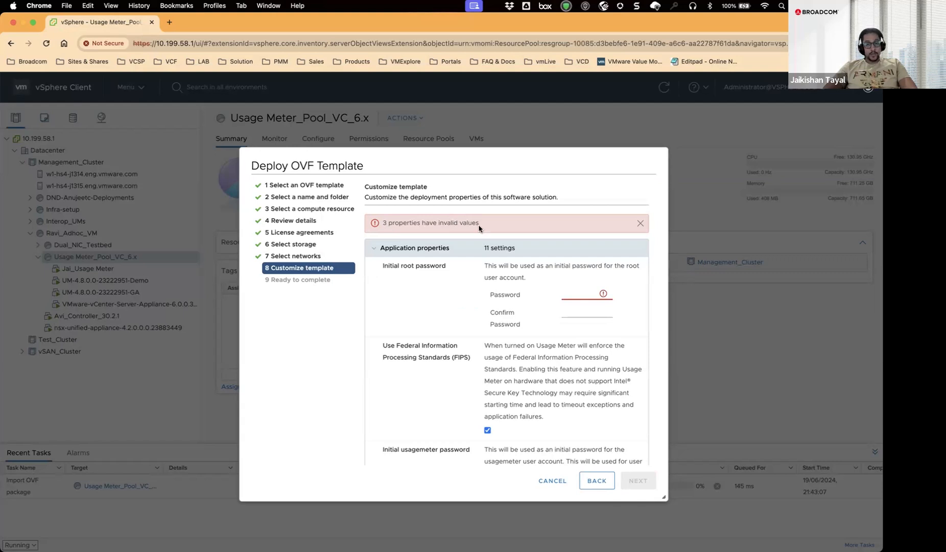
# Enter and confirm the initial root password in the template's application properties.
pyautogui.click(573, 293)
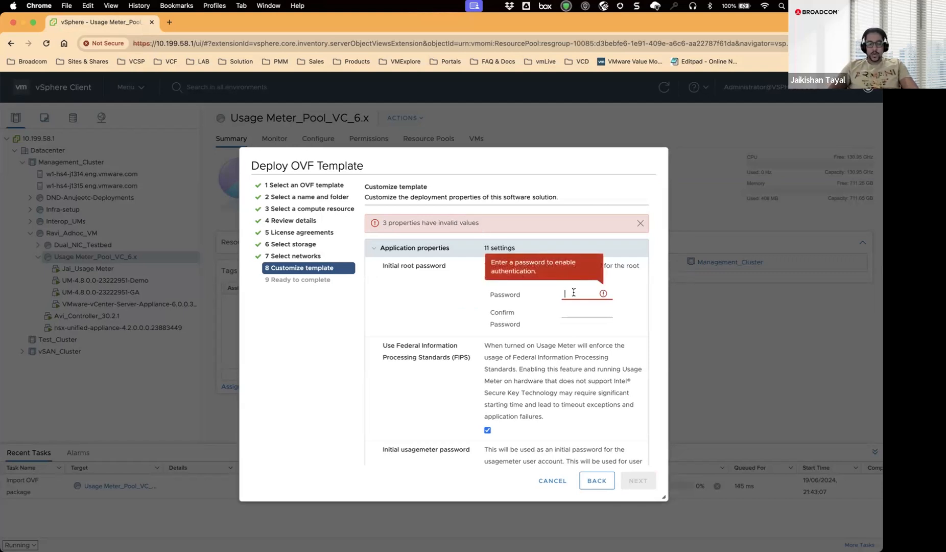
pyautogui.write('•••••••••')
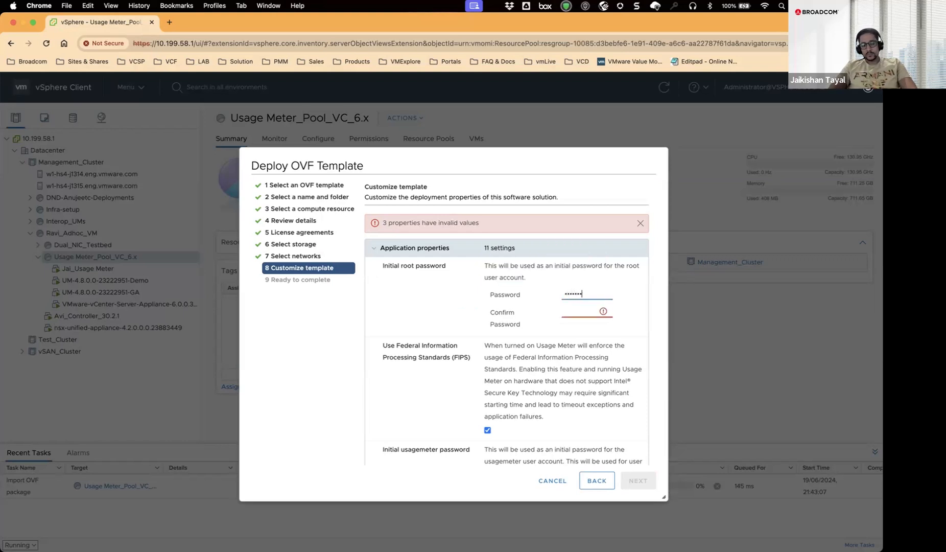
pyautogui.press('Tab')
pyautogui.write('••••••••')
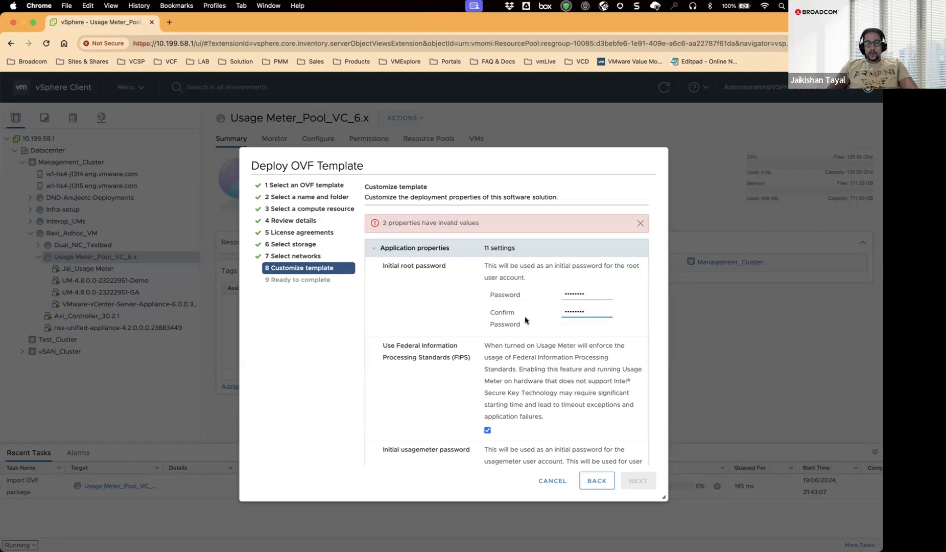
# Enter and confirm the initial usagemeter password for the web login account.
pyautogui.scroll(-5, 525, 320)
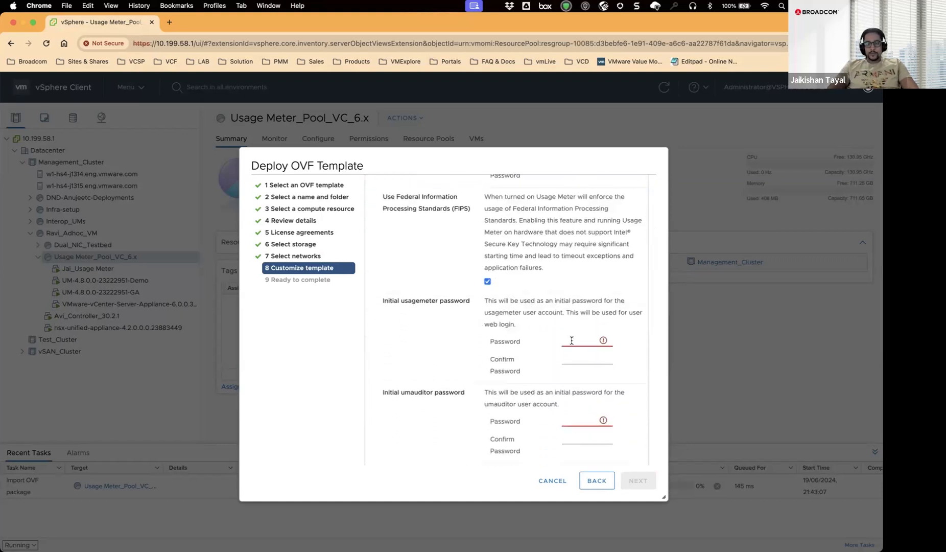
pyautogui.click(572, 340)
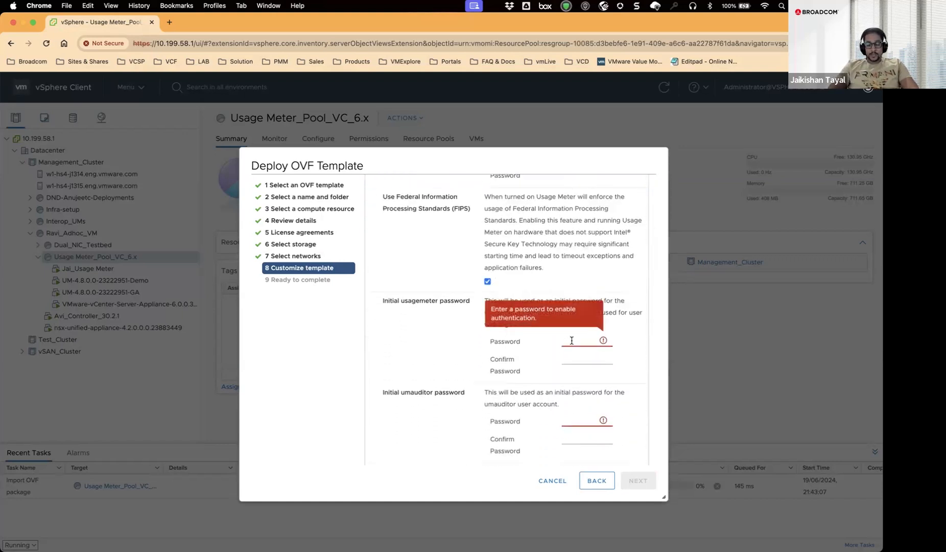
pyautogui.write('••••••••')
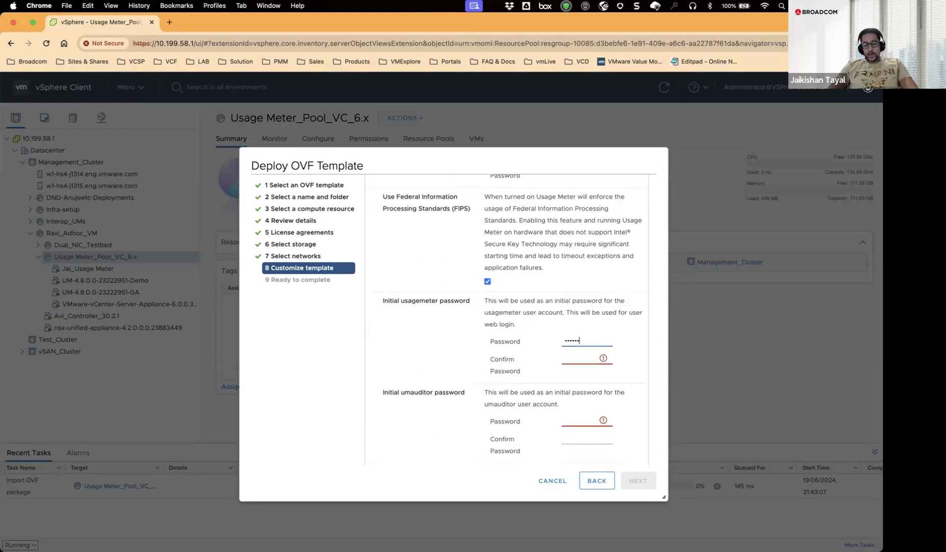
pyautogui.press('Tab')
pyautogui.write('•••••')
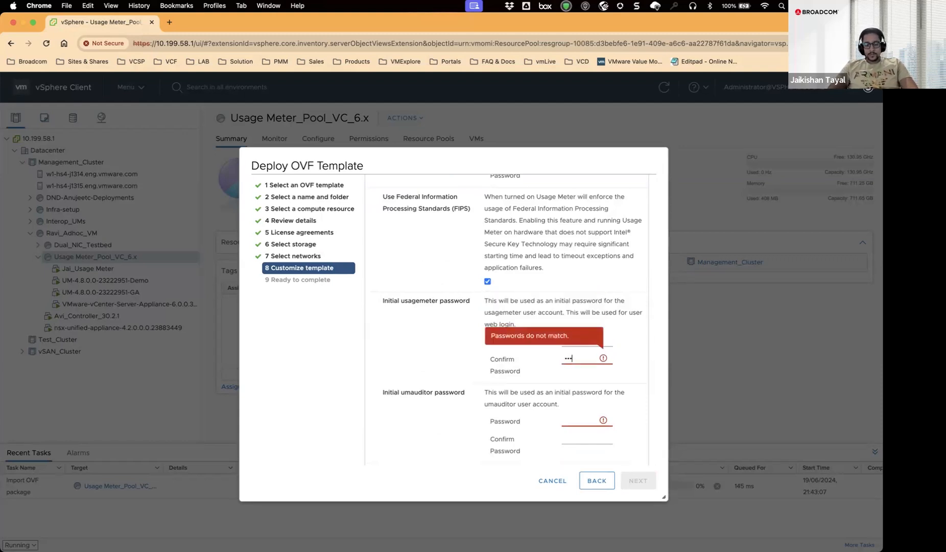
pyautogui.write('•••')
# Enter and confirm the initial umauditor password, leave the remaining properties at their defaults, and finish the OVF deployment.
pyautogui.scroll(-2, 576, 370)
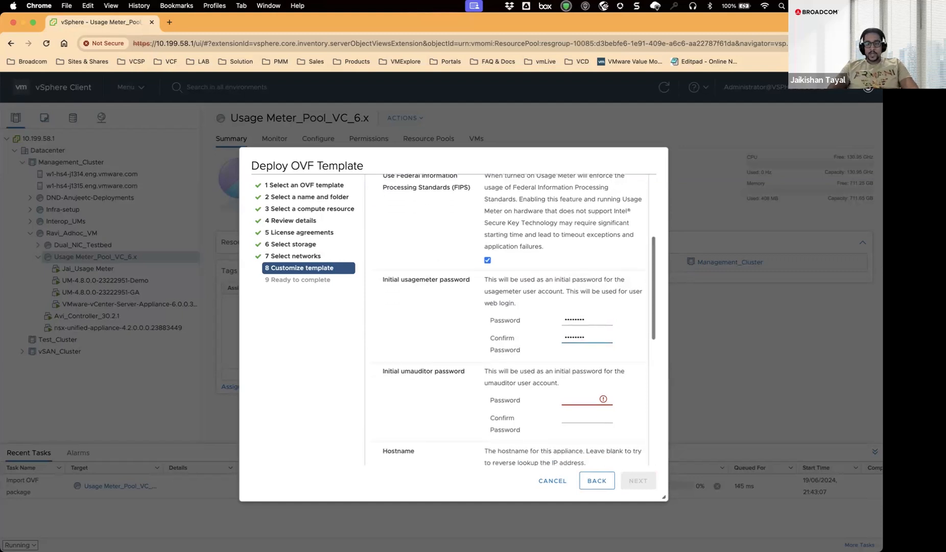
pyautogui.click(576, 383)
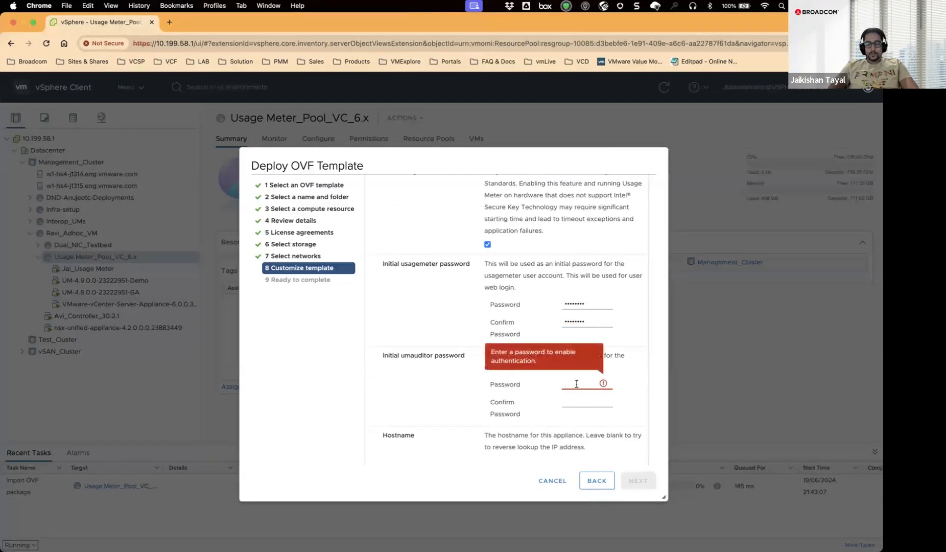
pyautogui.write('••••••')
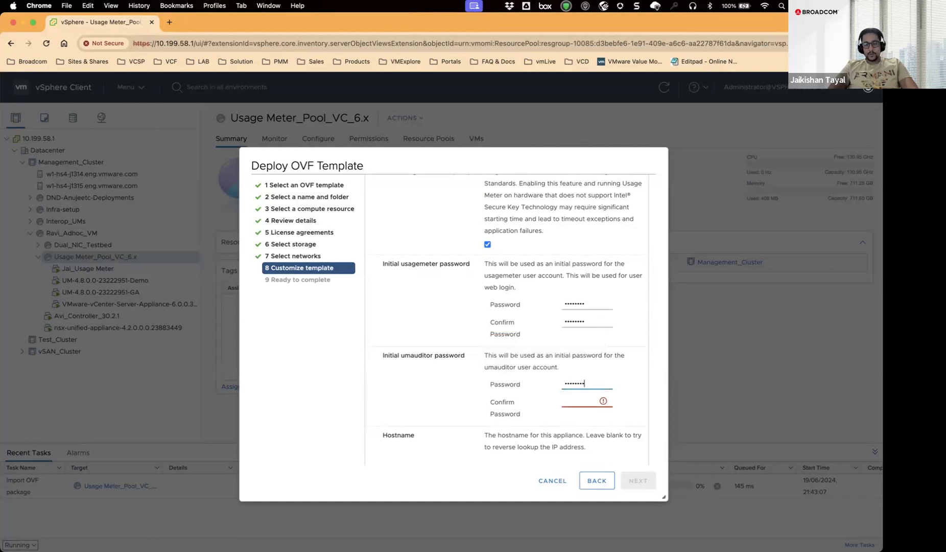
pyautogui.press('Tab')
pyautogui.write('••••••••')
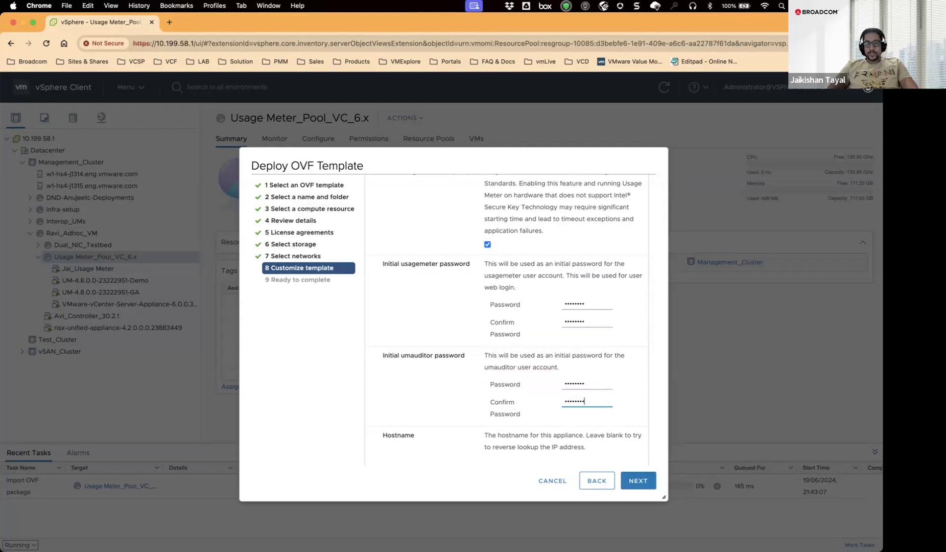
pyautogui.click(641, 482)
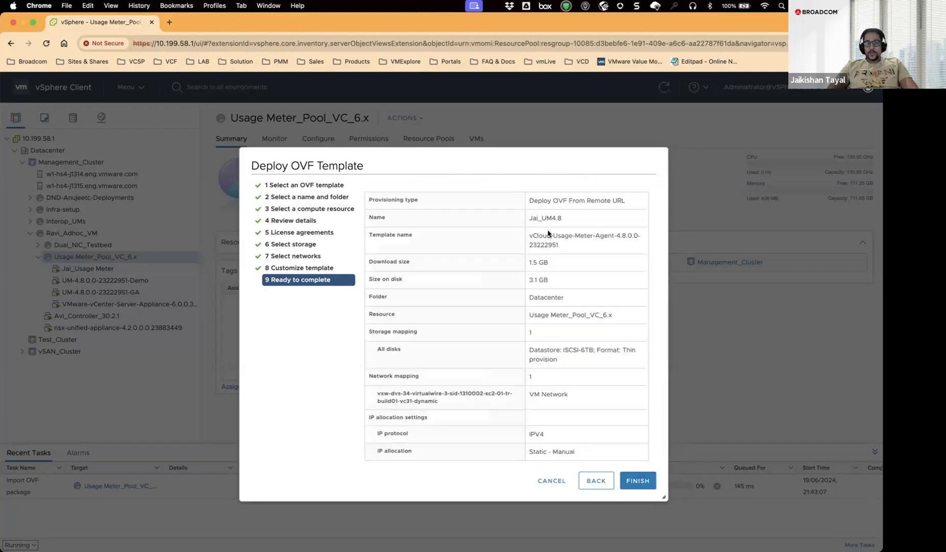
pyautogui.click(638, 484)
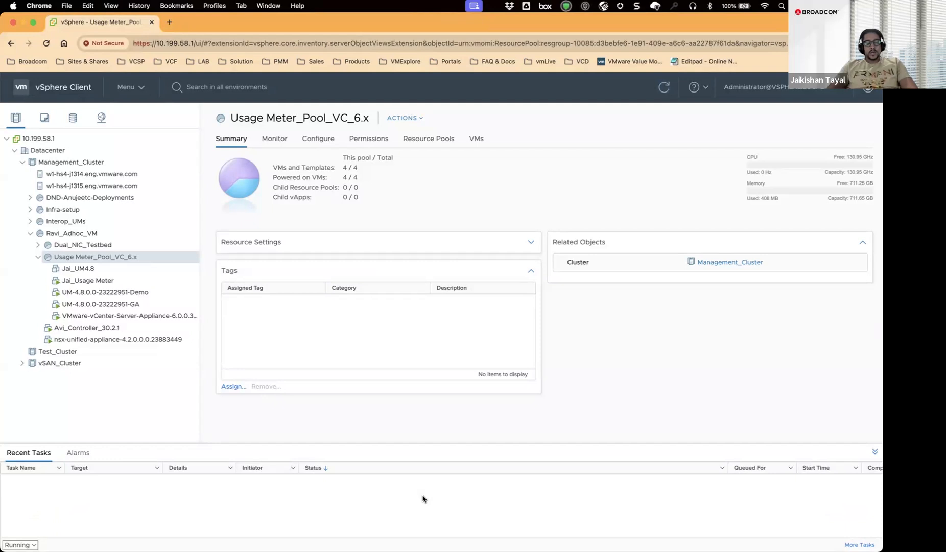
# Power on the newly deployed Usage Meter 4.8 virtual machine and open its web console.
pyautogui.click(101, 274)
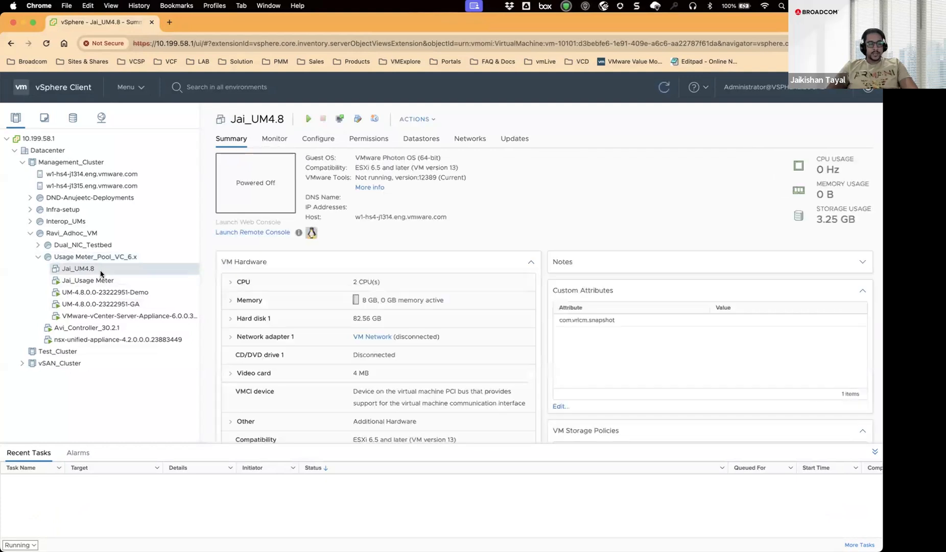
pyautogui.click(307, 120)
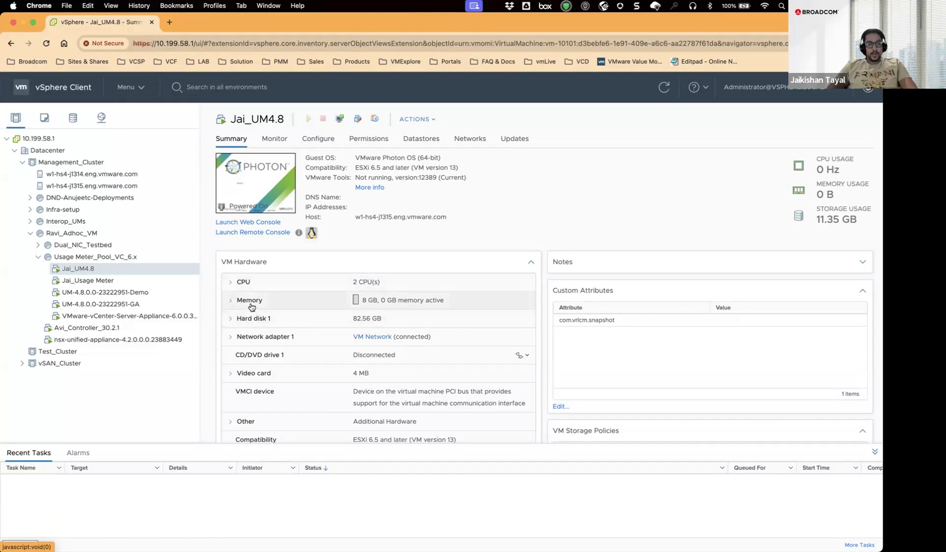
pyautogui.scroll(-3, 305, 343)
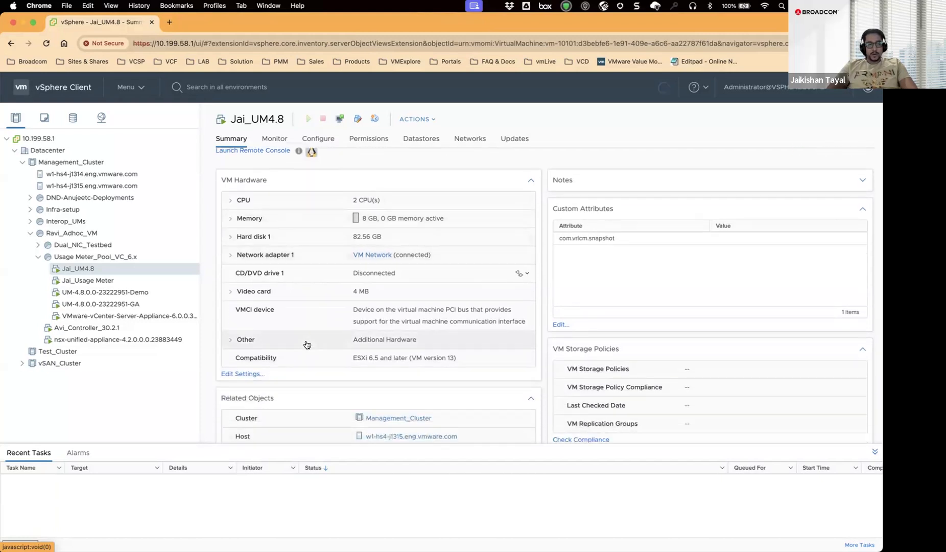
pyautogui.scroll(3, 307, 344)
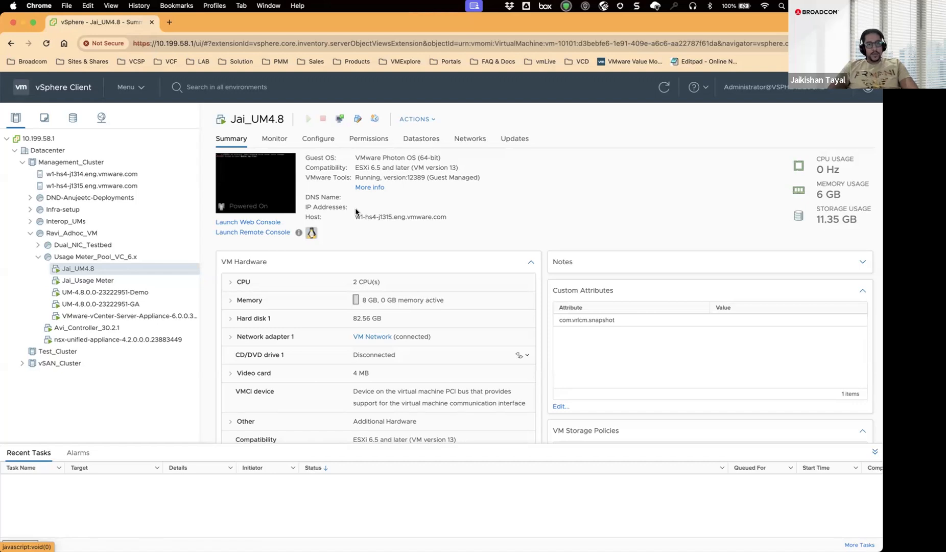
pyautogui.click(258, 195)
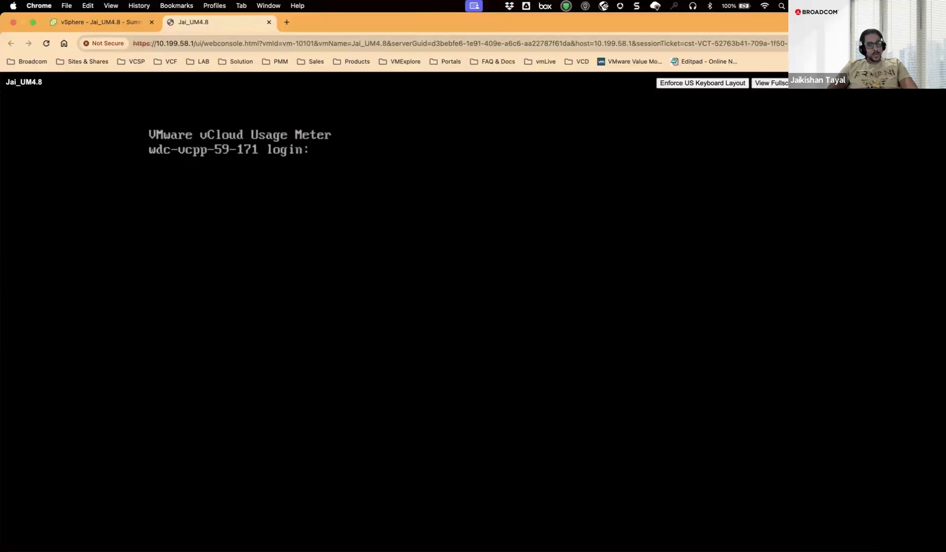
# Copy the virtual machine's IP address from its vSphere summary and browse to 10.199.59.171 in a new browser tab.
pyautogui.click(121, 25)
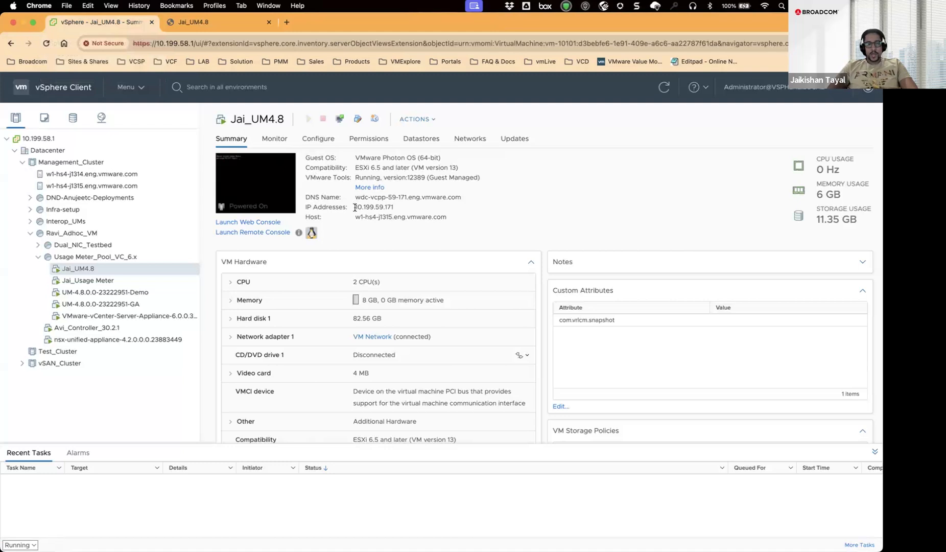
pyautogui.moveTo(355, 207); pyautogui.dragTo(395, 207)
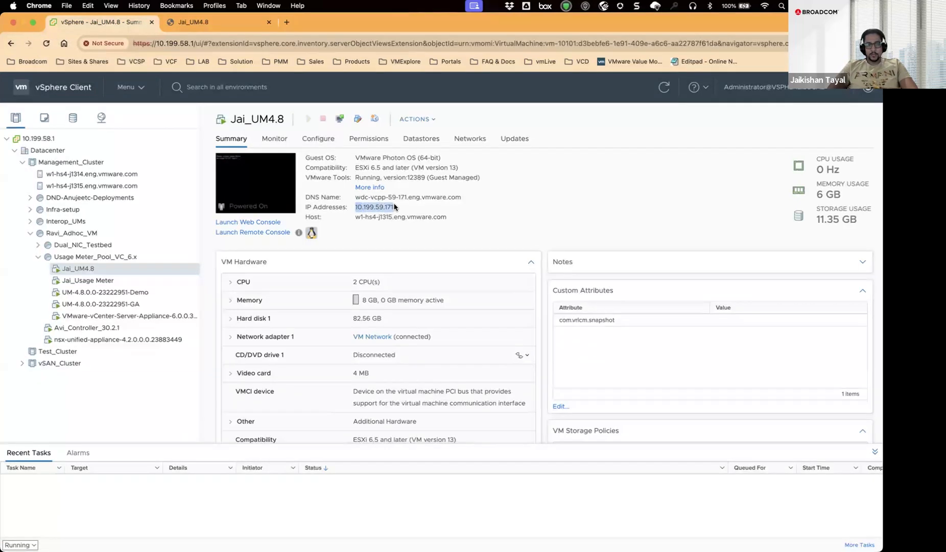
pyautogui.press('super+c')
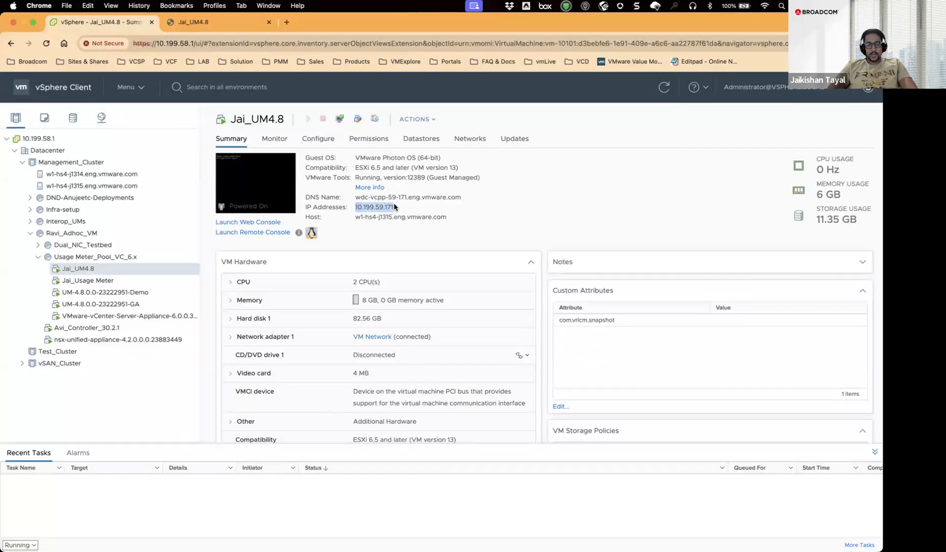
pyautogui.click(288, 23)
pyautogui.press('super+v')
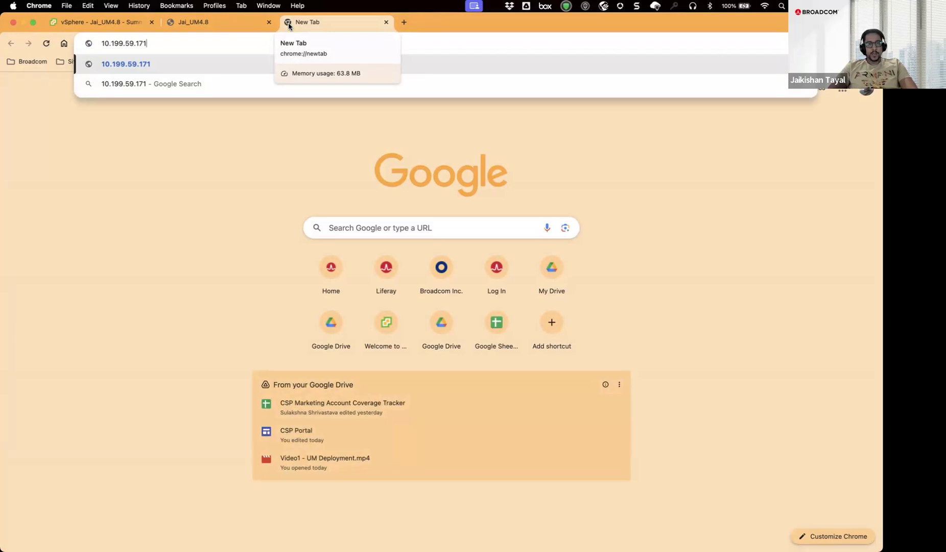
pyautogui.press('Return')
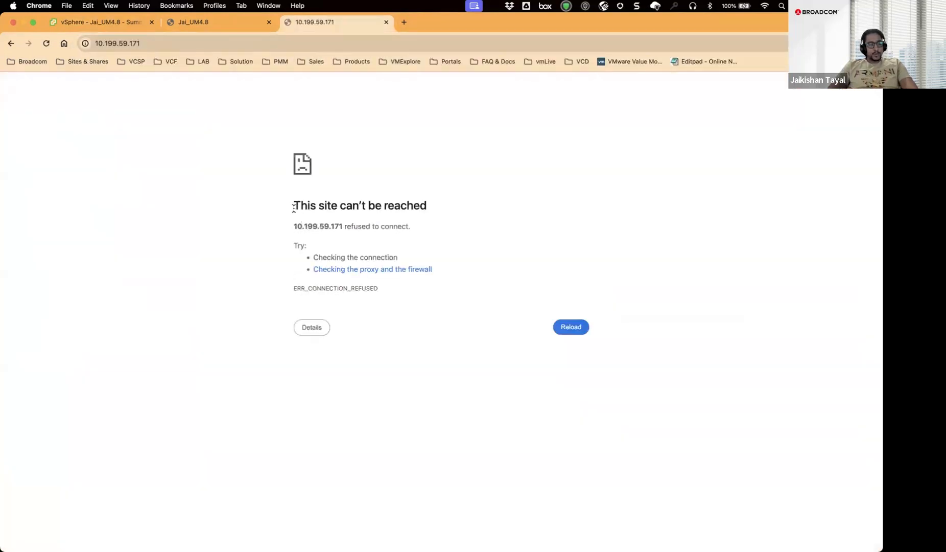
# Reload the 10.199.59.171 page and proceed past the certificate warning to the Usage Meter login page.
pyautogui.click(103, 23)
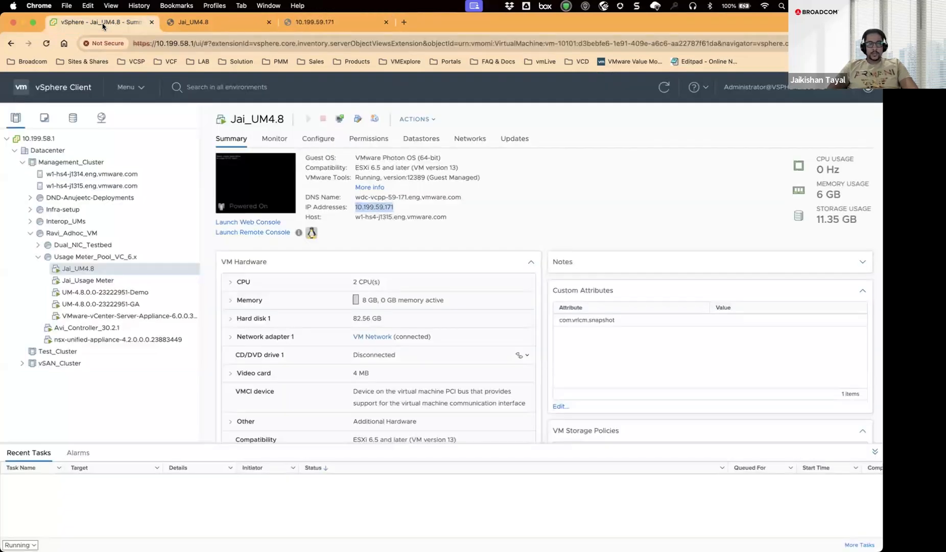
pyautogui.click(319, 22)
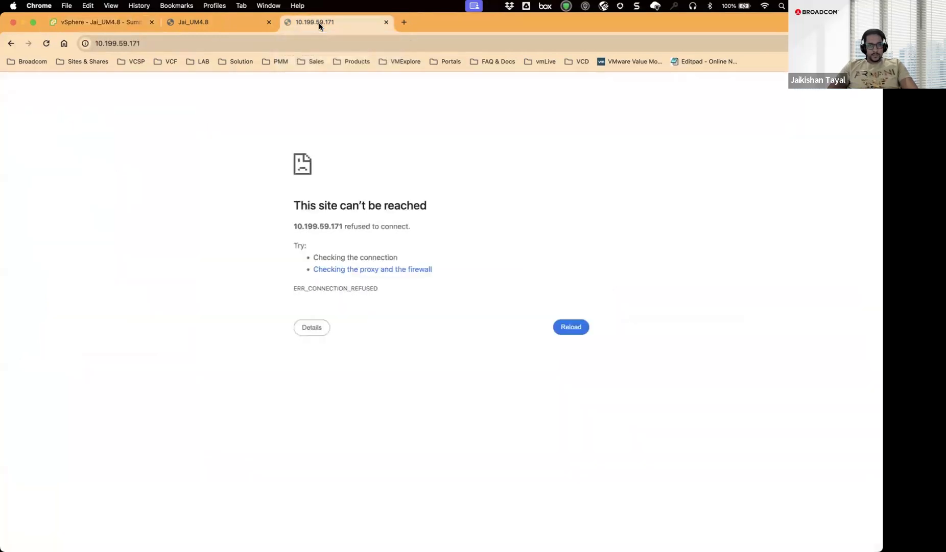
pyautogui.click(46, 44)
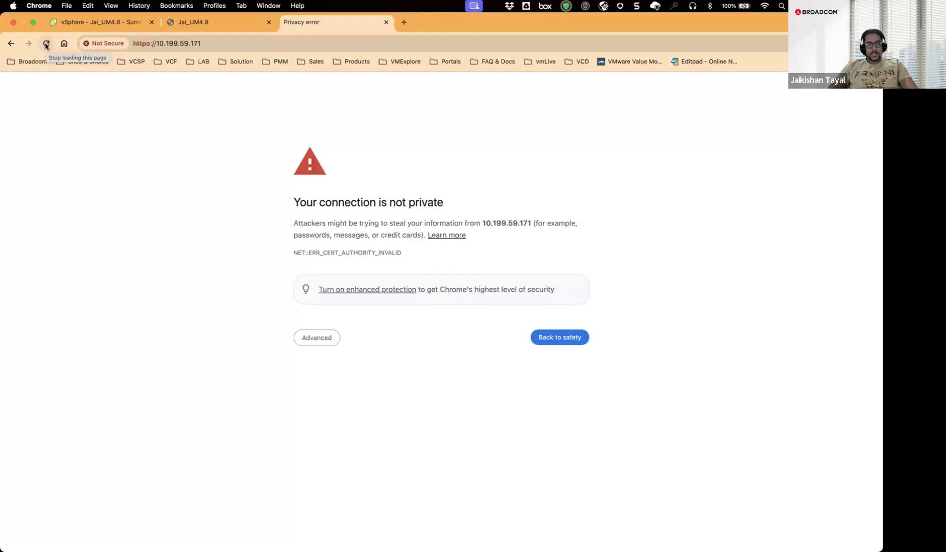
pyautogui.click(327, 342)
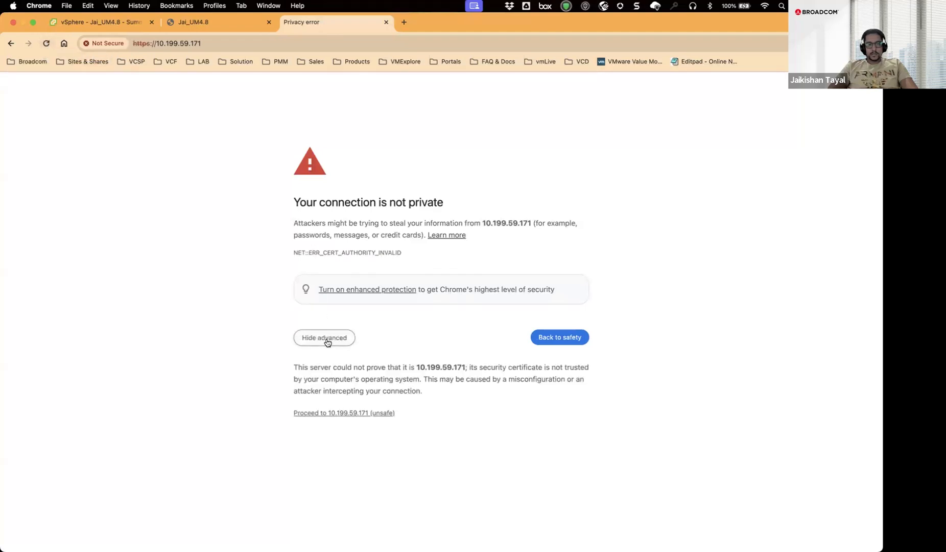
pyautogui.click(330, 413)
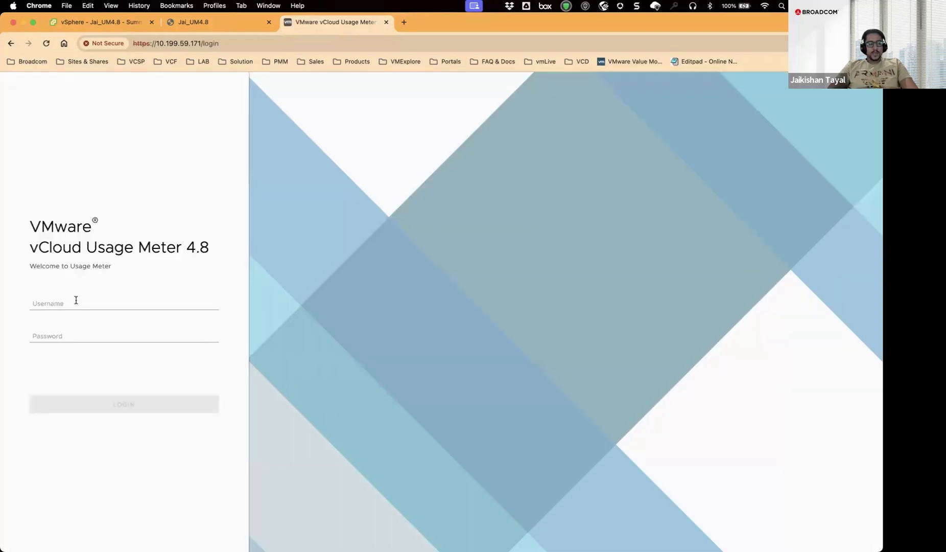
# Log in to vCloud Usage Meter 4.8 as usagemeter, entering the account password.
pyautogui.click(76, 300)
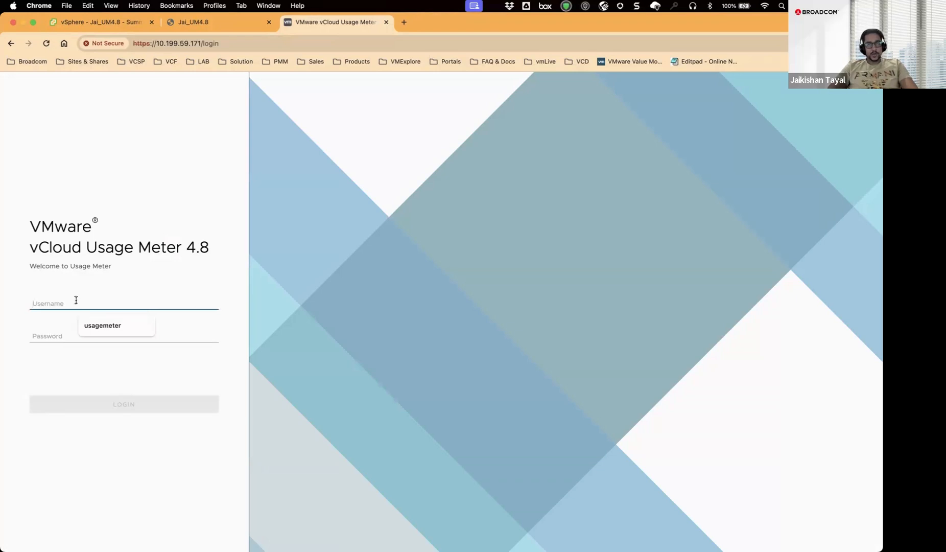
pyautogui.click(93, 325)
pyautogui.click(67, 336)
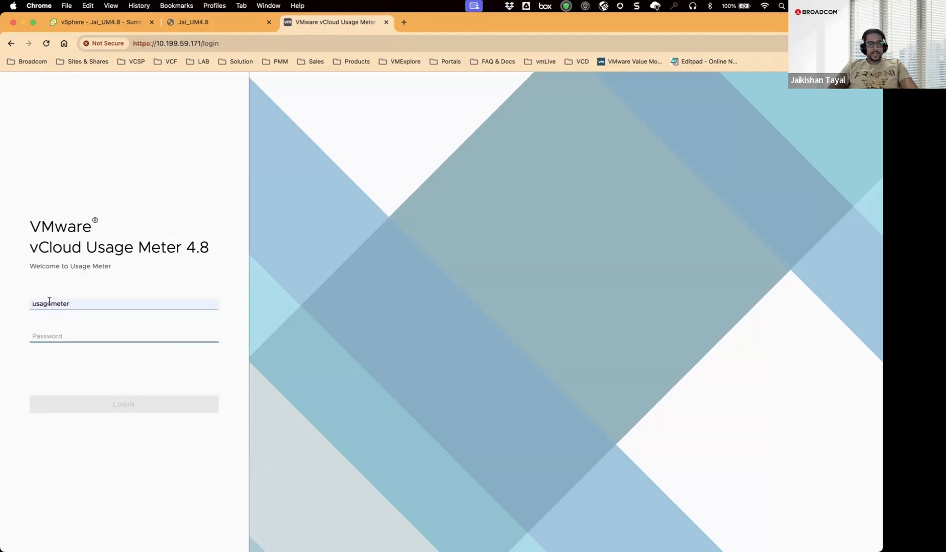
pyautogui.write('••••••')
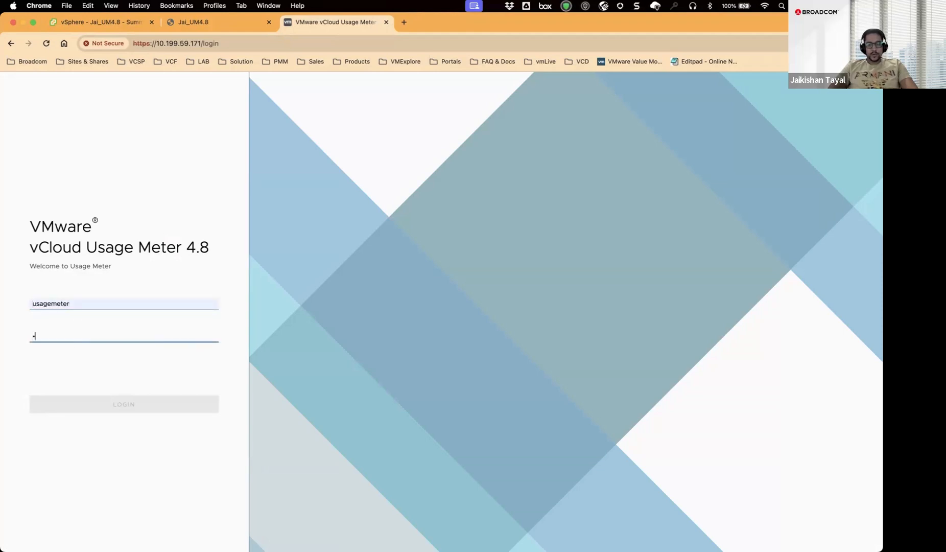
pyautogui.write('••')
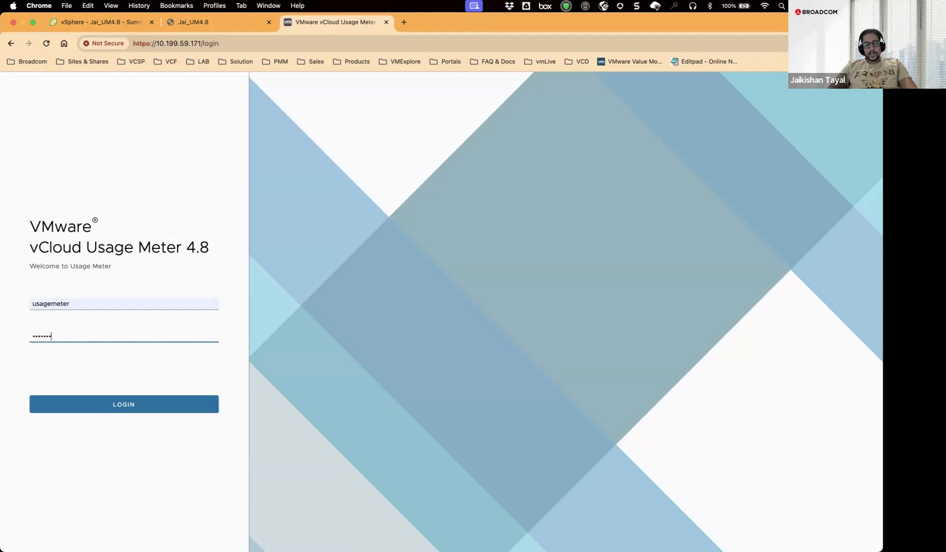
pyautogui.click(122, 405)
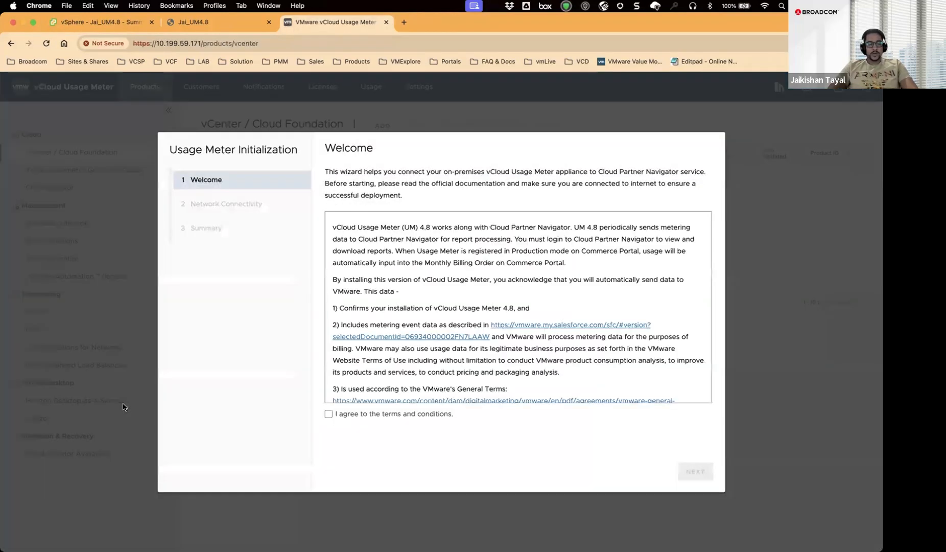